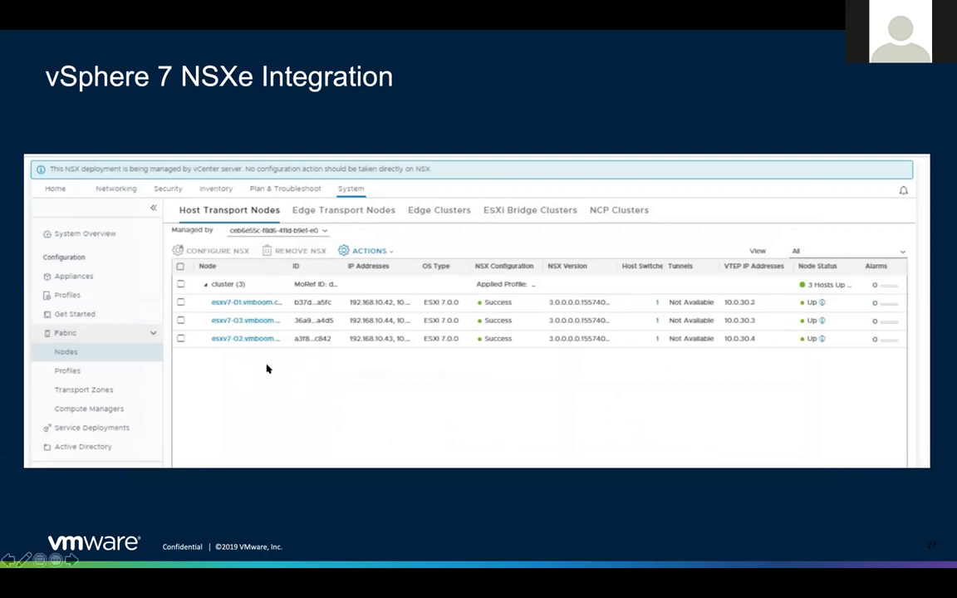
left_click(399, 323)
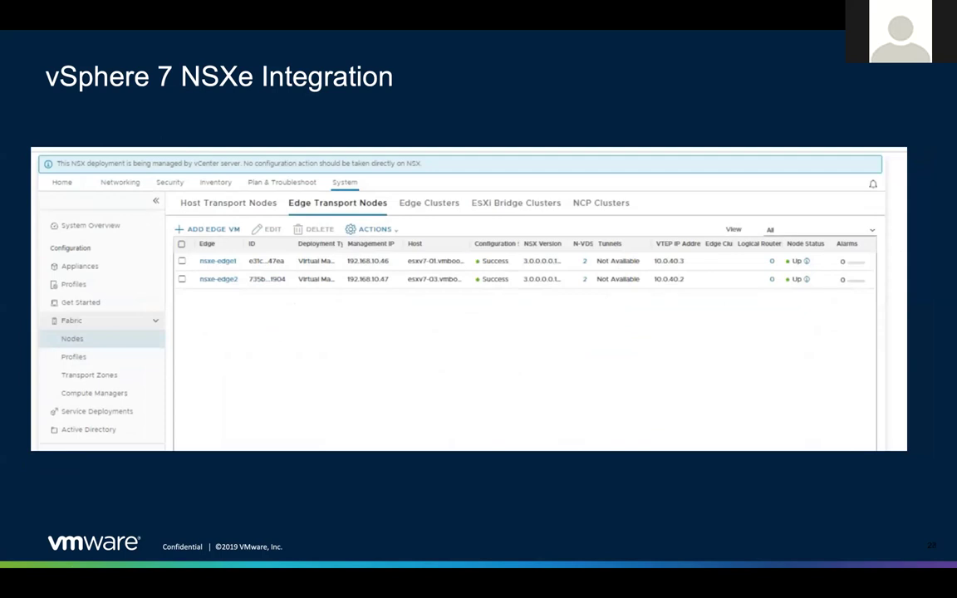
key("Right")
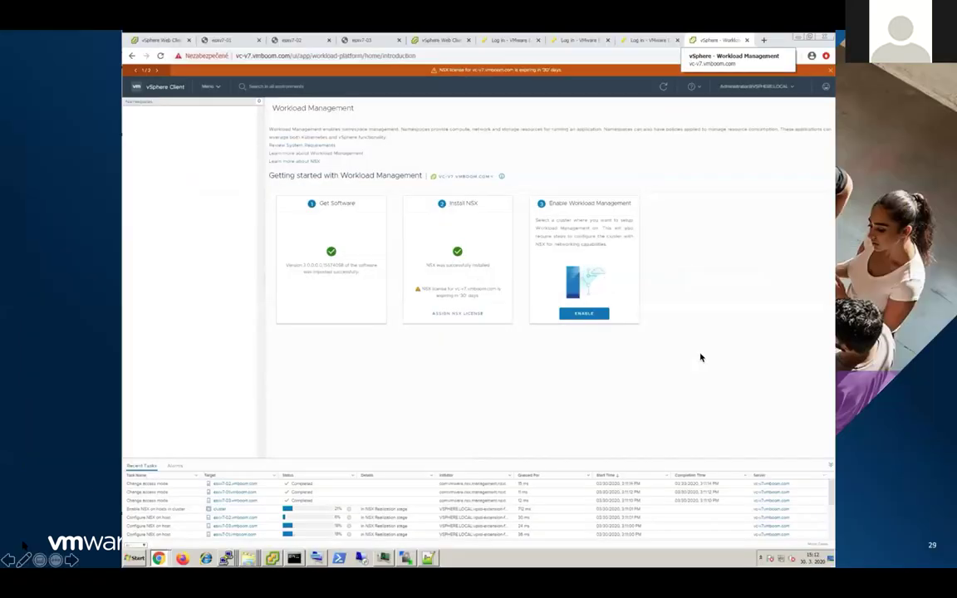
left_click(141, 555)
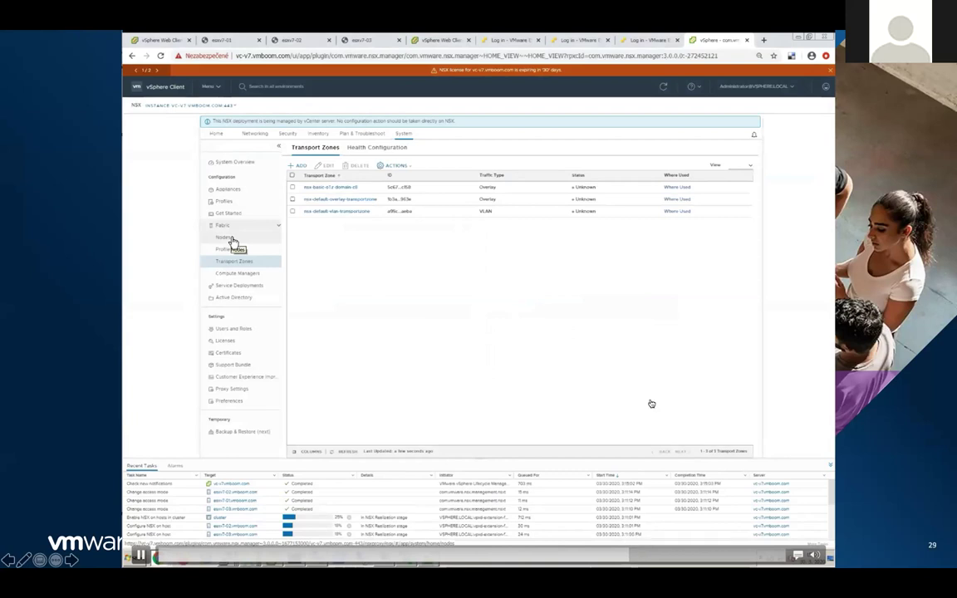
key("Right")
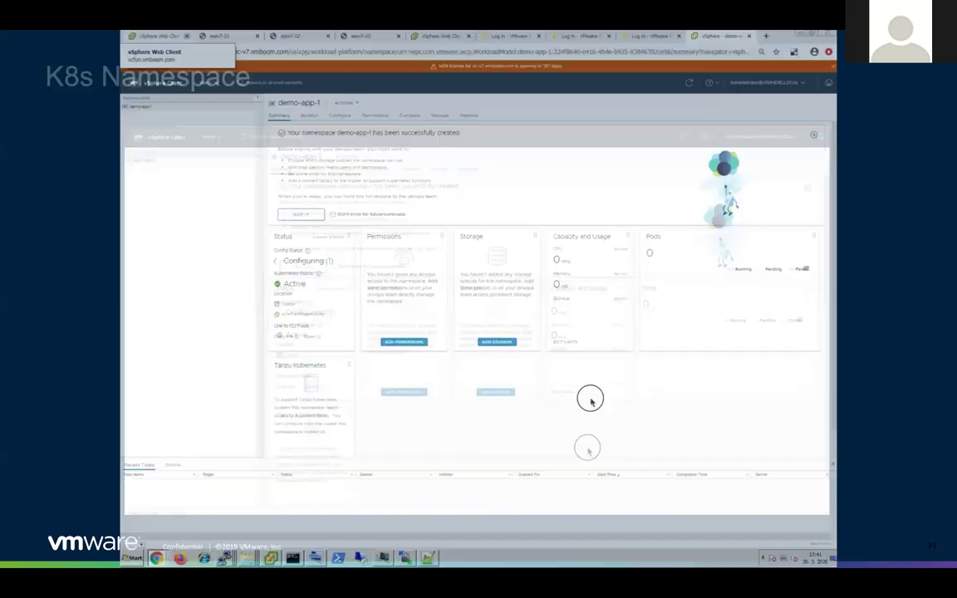
mouse_move(213, 481)
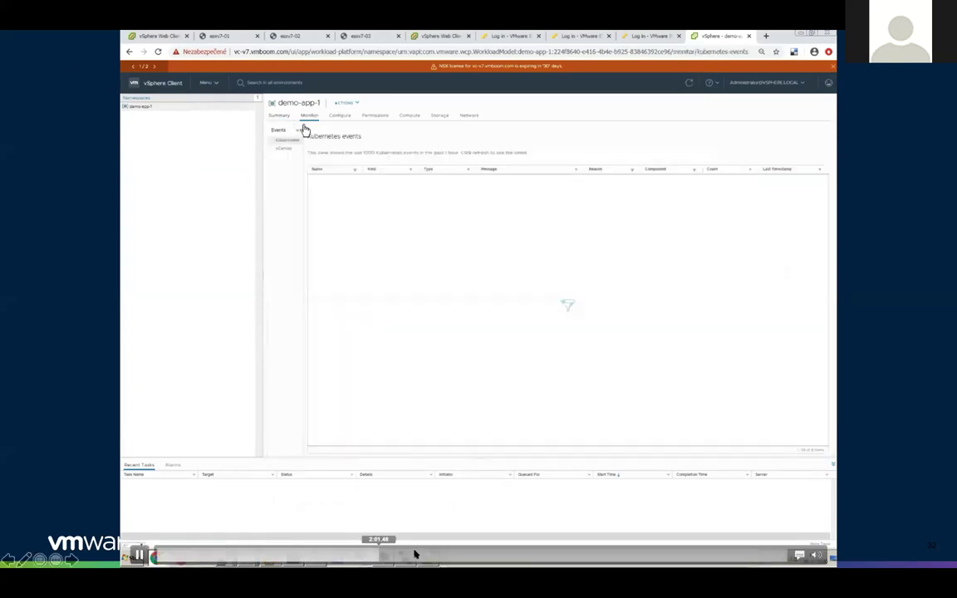
left_click(415, 554)
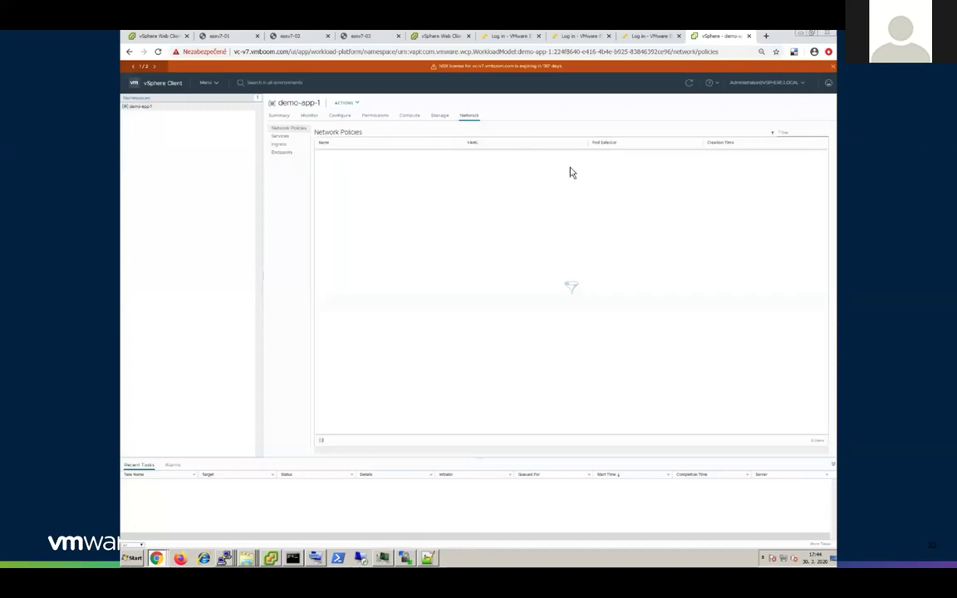
mouse_move(756, 363)
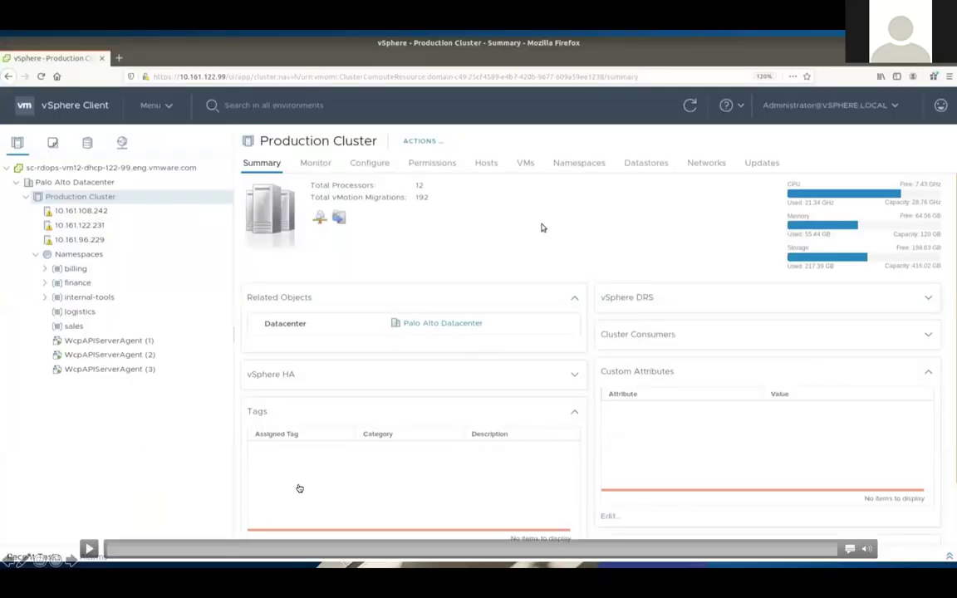
left_click(116, 477)
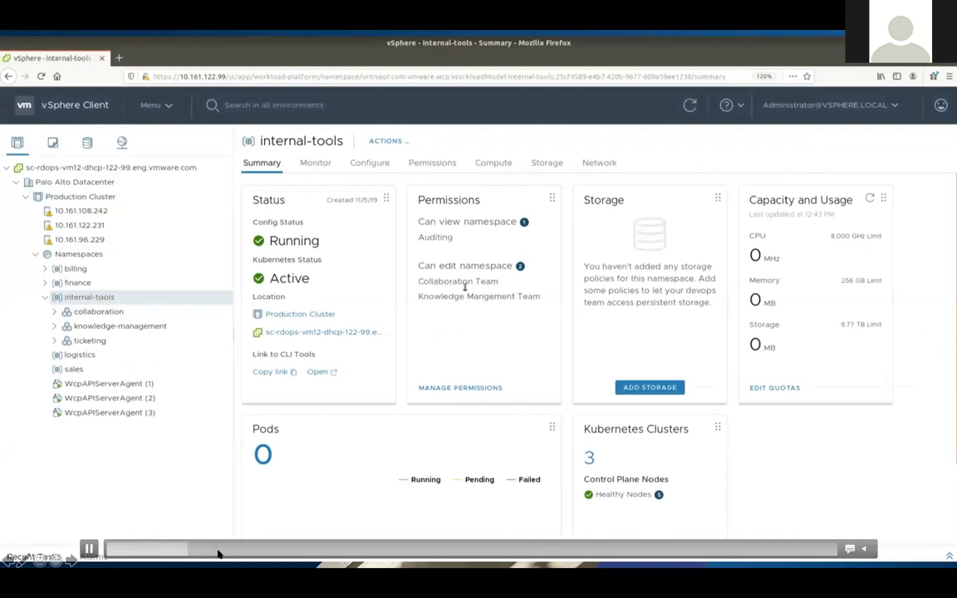
left_click(275, 552)
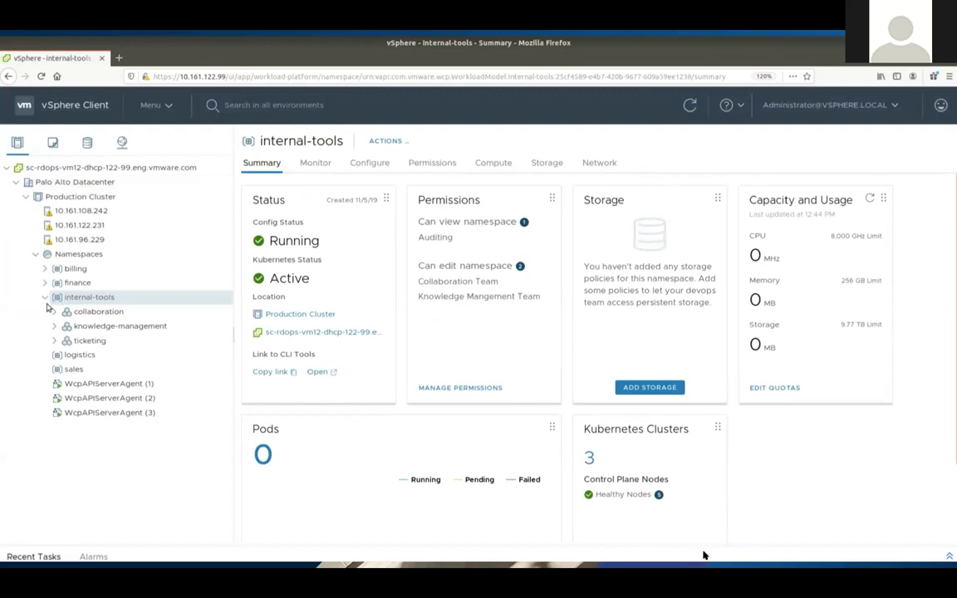
mouse_move(576, 370)
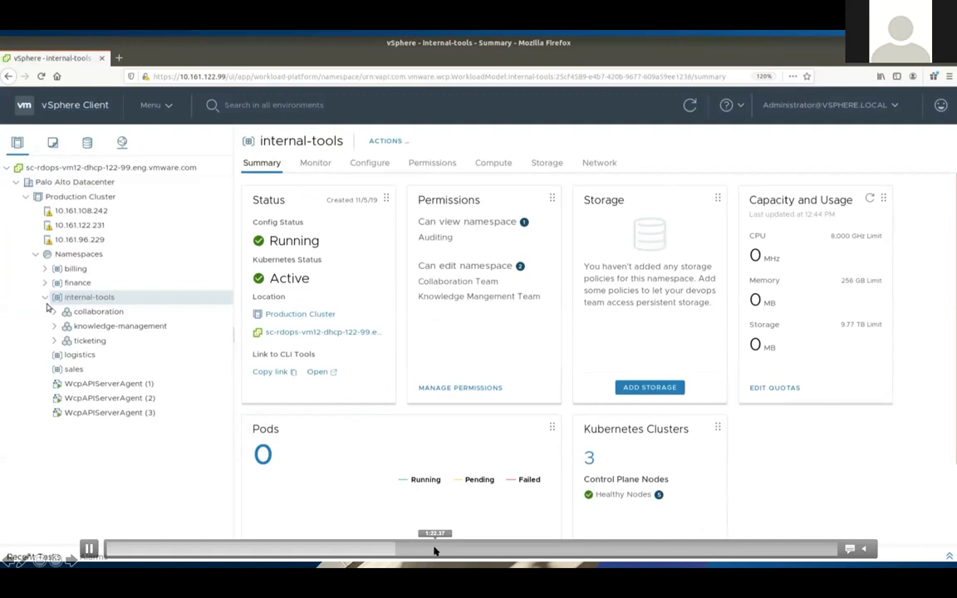
left_click(500, 548)
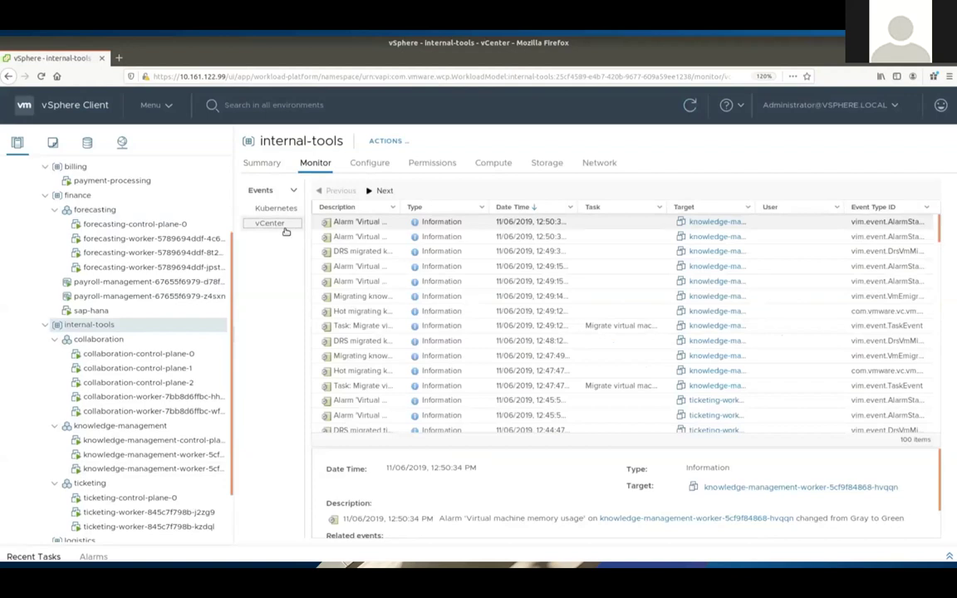
left_click(276, 169)
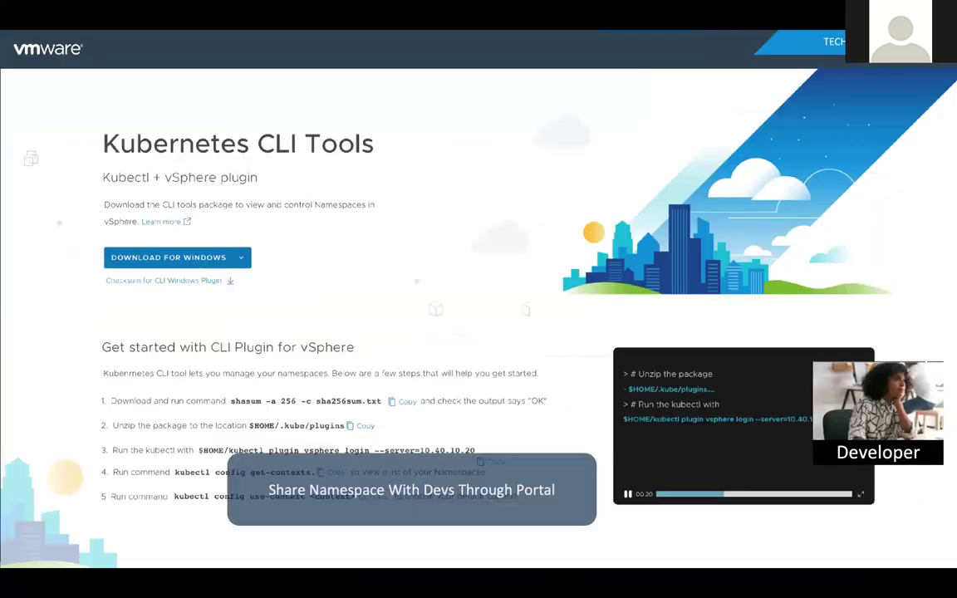
key("Escape")
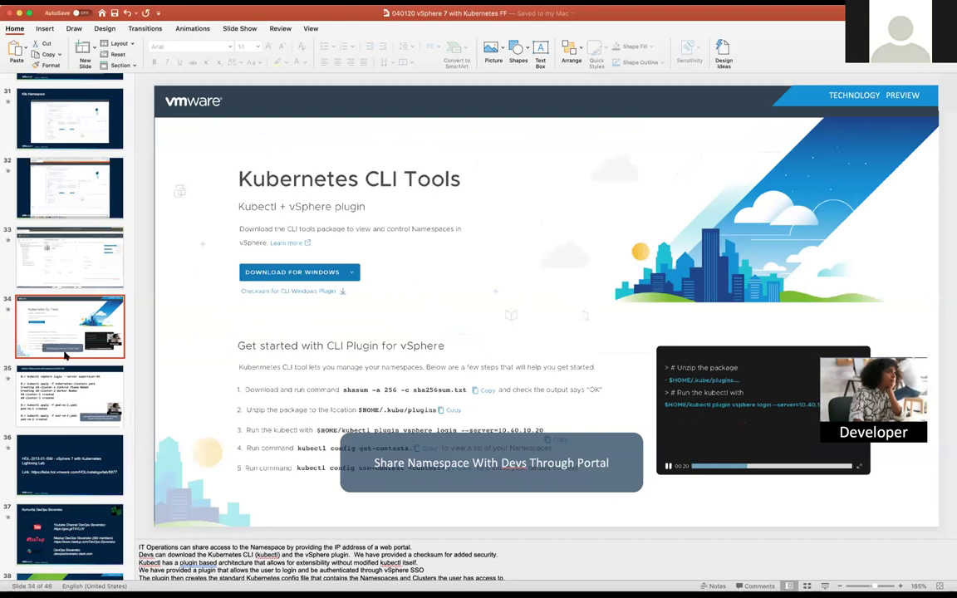
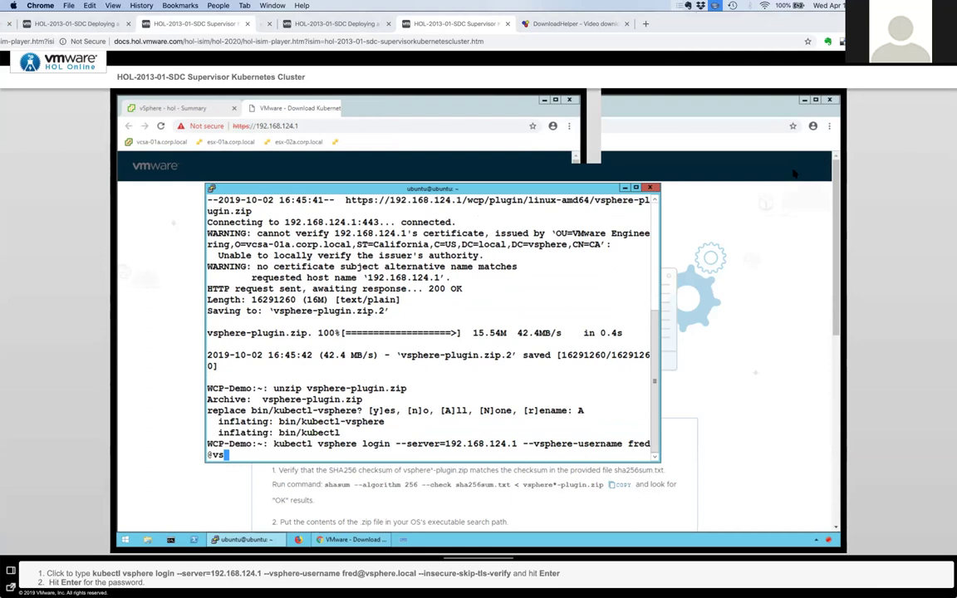
Log in to 192.168.124.1 with kubectl vsphere login, giving the vSphere username, the --insecure-skip-tls-verify option and the account password.
type("pher")
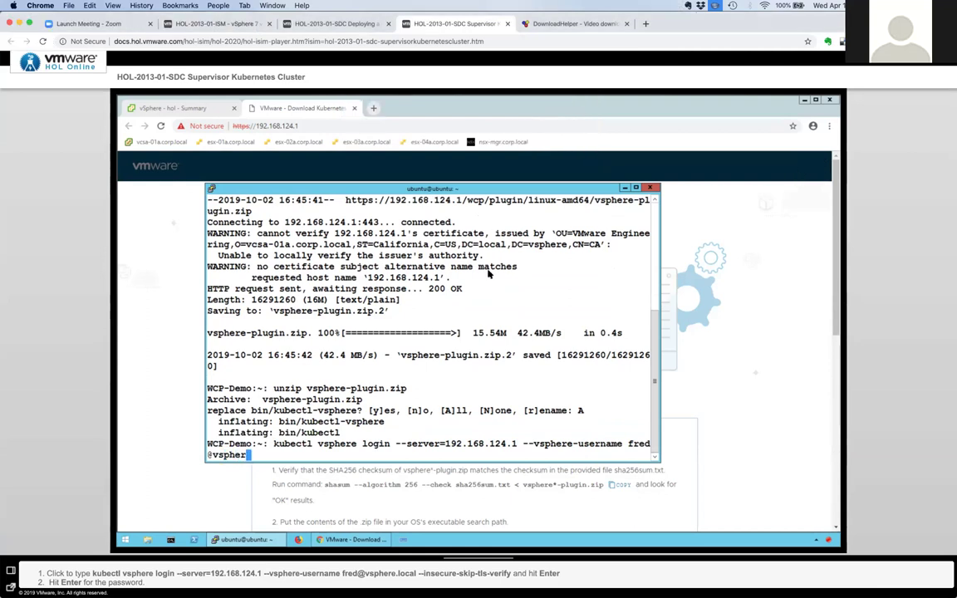
type("e.local --insec")
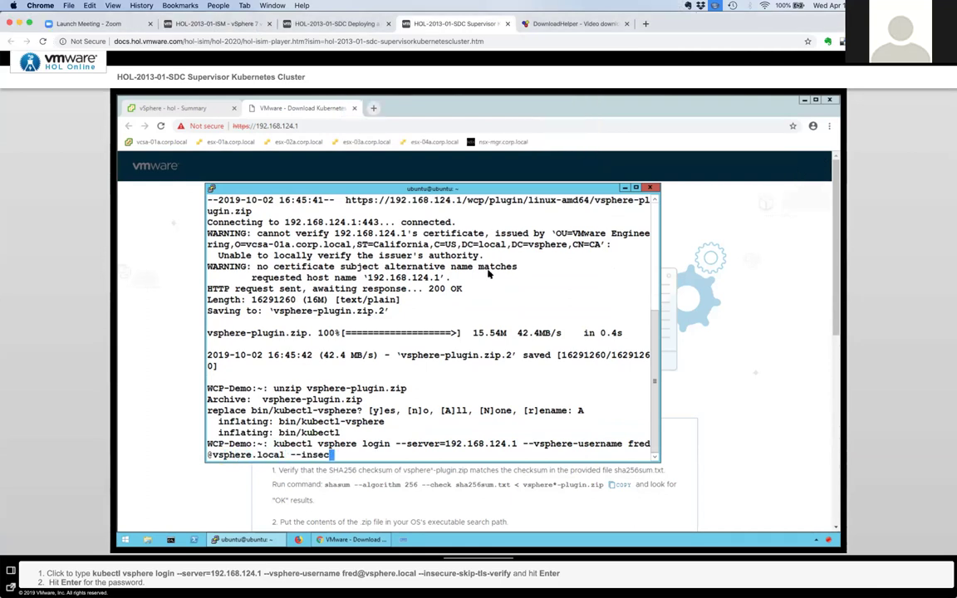
type("ure-skip-tls-verify")
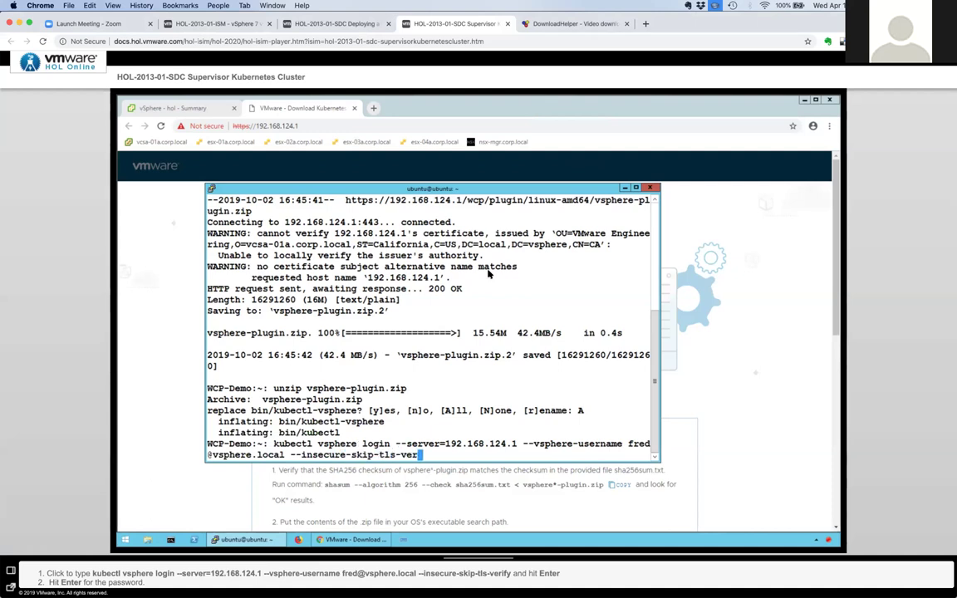
key("Return")
key("Return")
Print the contents of ~/.kube/config and list the available contexts with kubectl config get-contexts.
type("cat ~/.k")
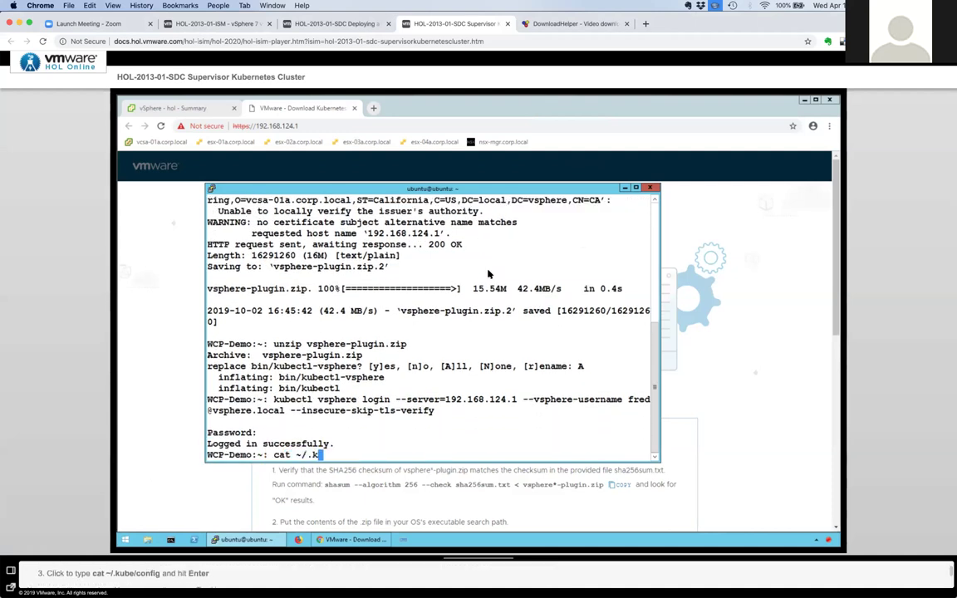
type("ube/config")
key("Return")
type("kubectl con")
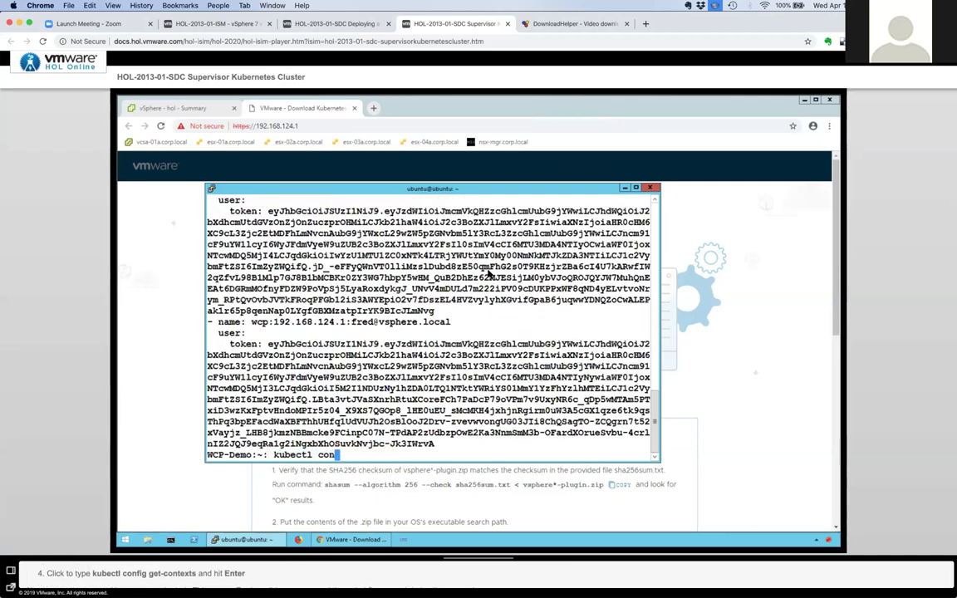
type("fig get-contexts")
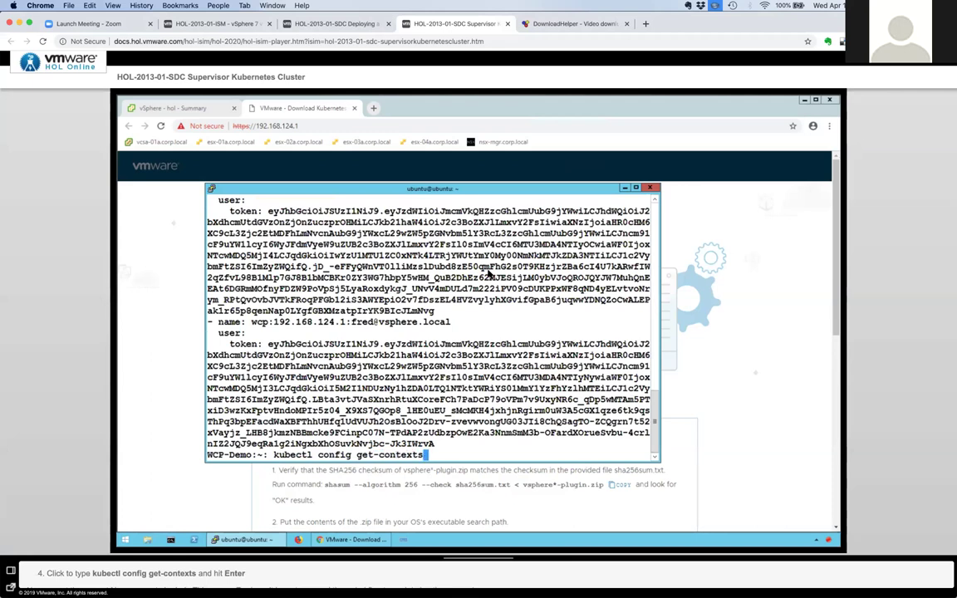
key("Return")
Switch the active kubectl context to hol with kubectl config use-context.
type("kubectl ")
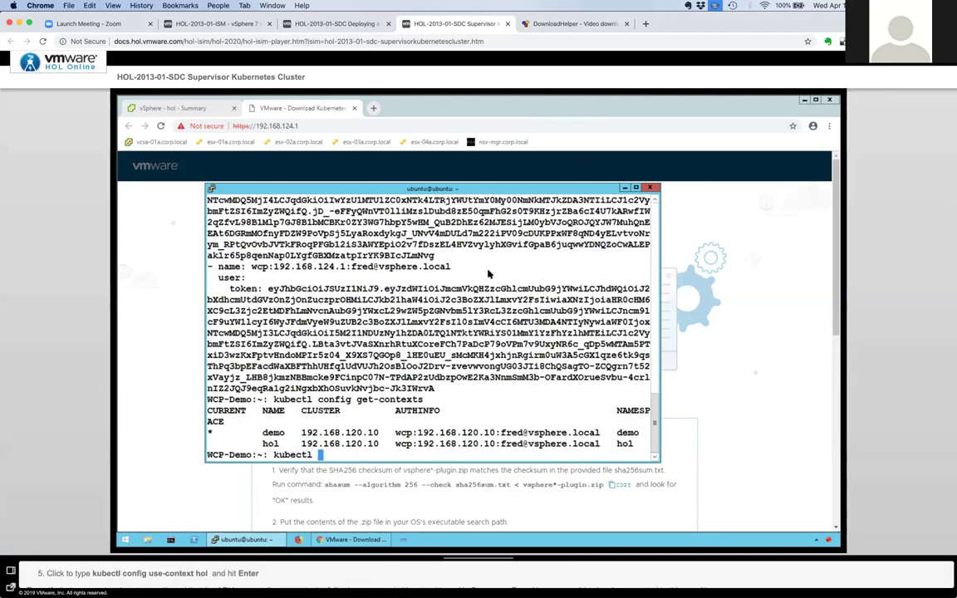
type("config use")
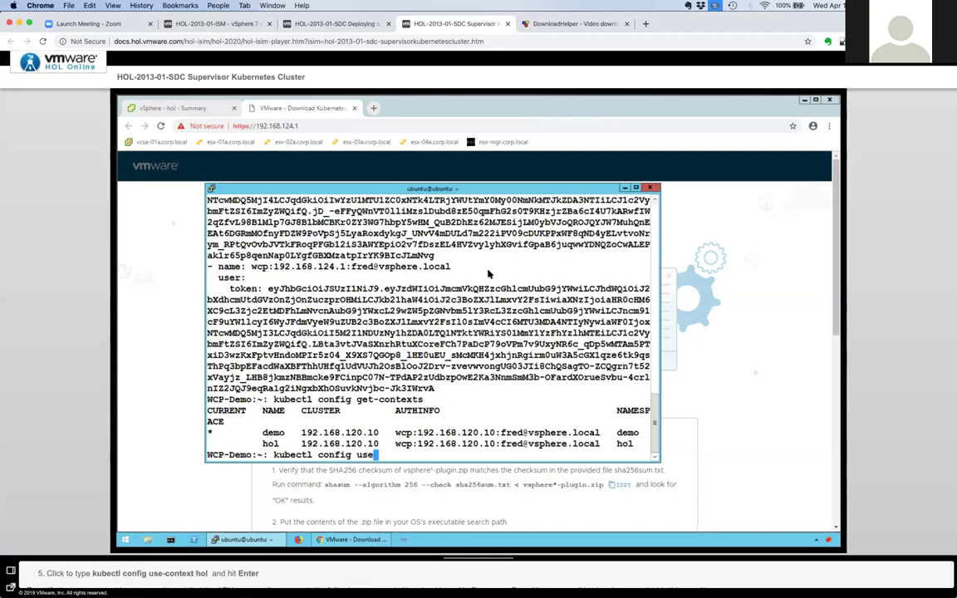
type("-context hol")
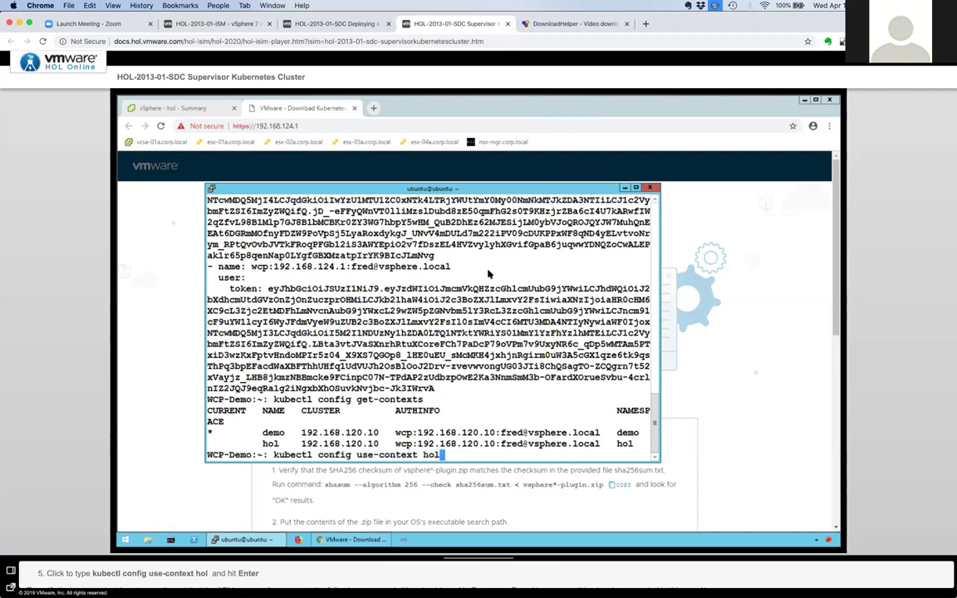
key("Return")
List all resources with kubectl get all and describe the pod nginx-pers-646cfdfdbbd-b58gv.
type("kubectl get all")
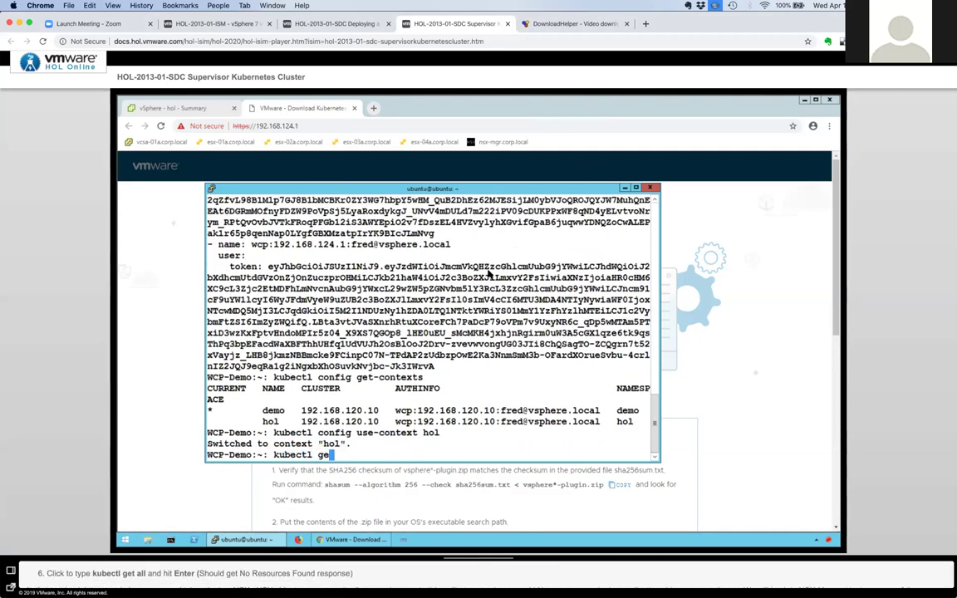
key("Return")
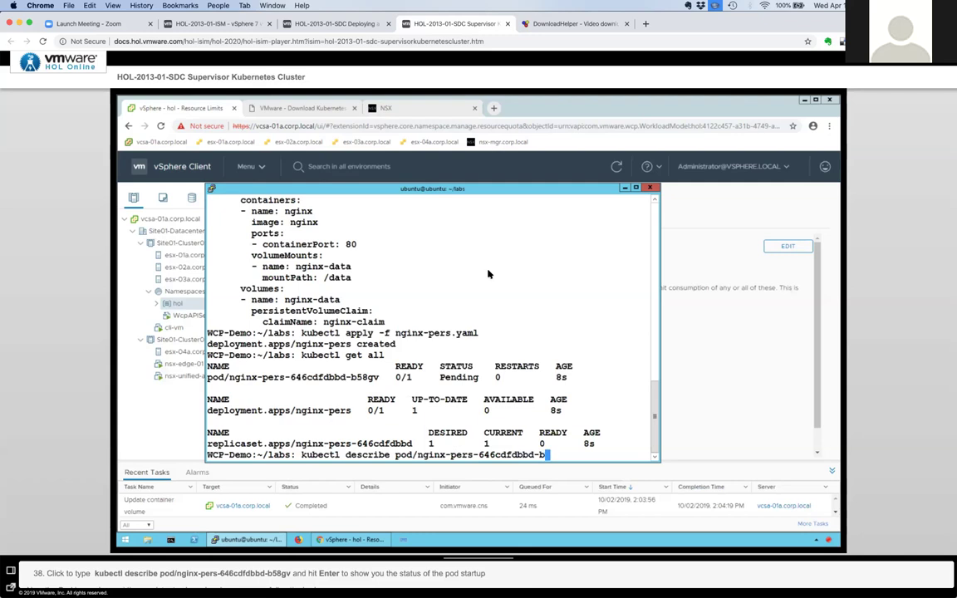
key("Return")
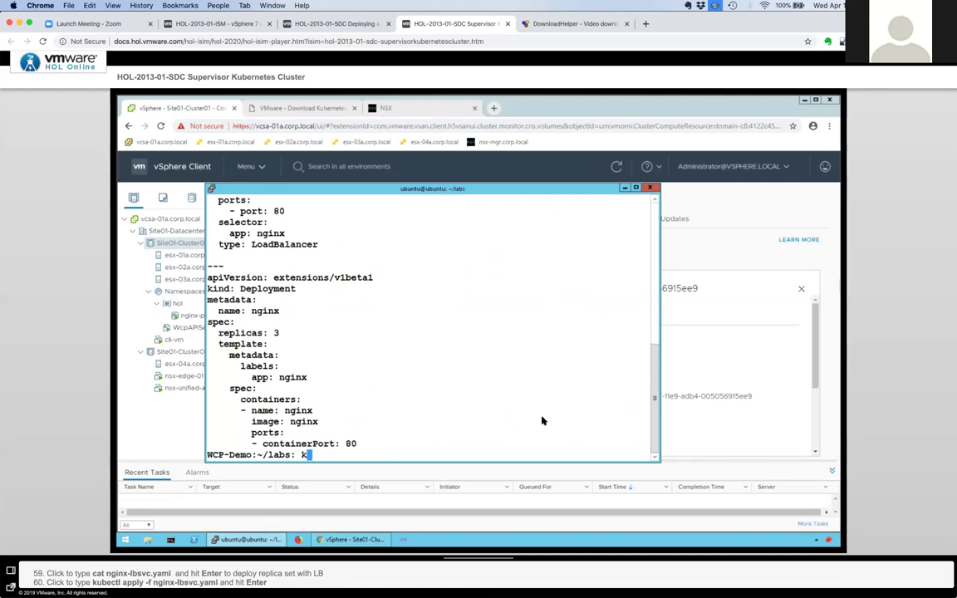
Deploy the load-balanced nginx service and deployment by applying nginx-lbsvc.yaml with kubectl.
type("ubectl")
type("apply -f nginx-lbsvc.yaml")
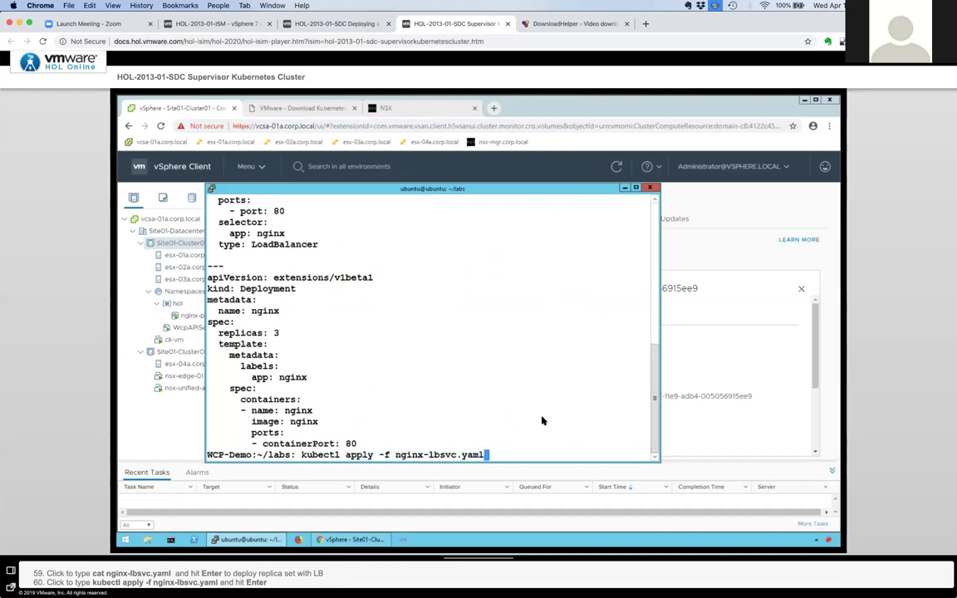
key("Return")
List all resources with kubectl get all and show the services with kubectl get svc -o wide.
type("kubectl get al")
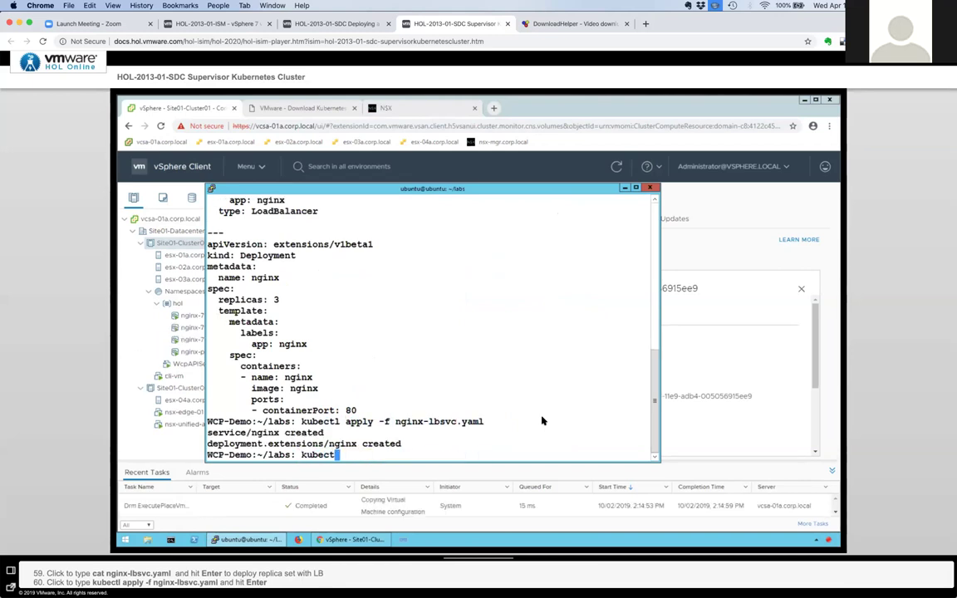
type("l")
key("Return")
type("k")
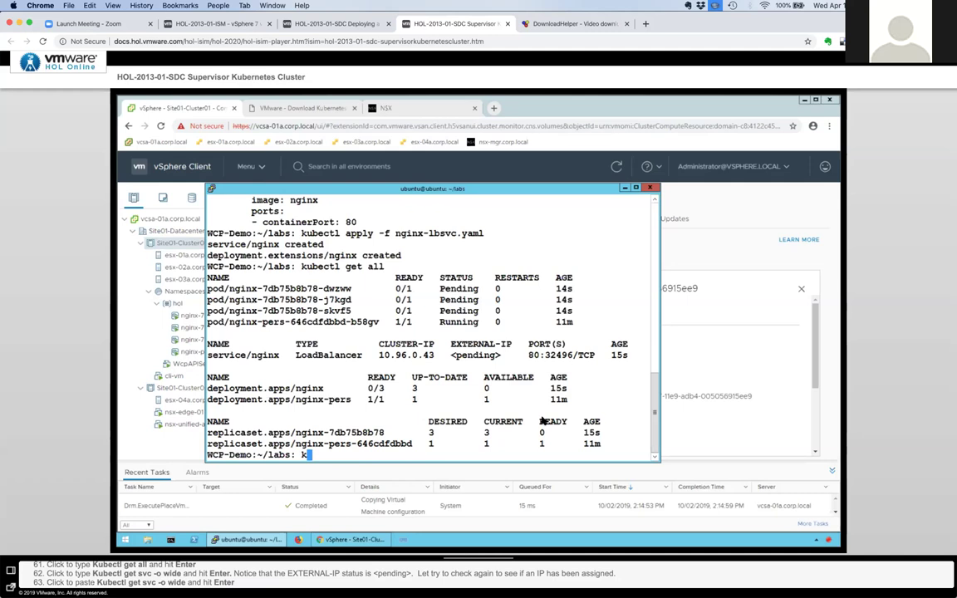
type("ubectl get svc -o wi")
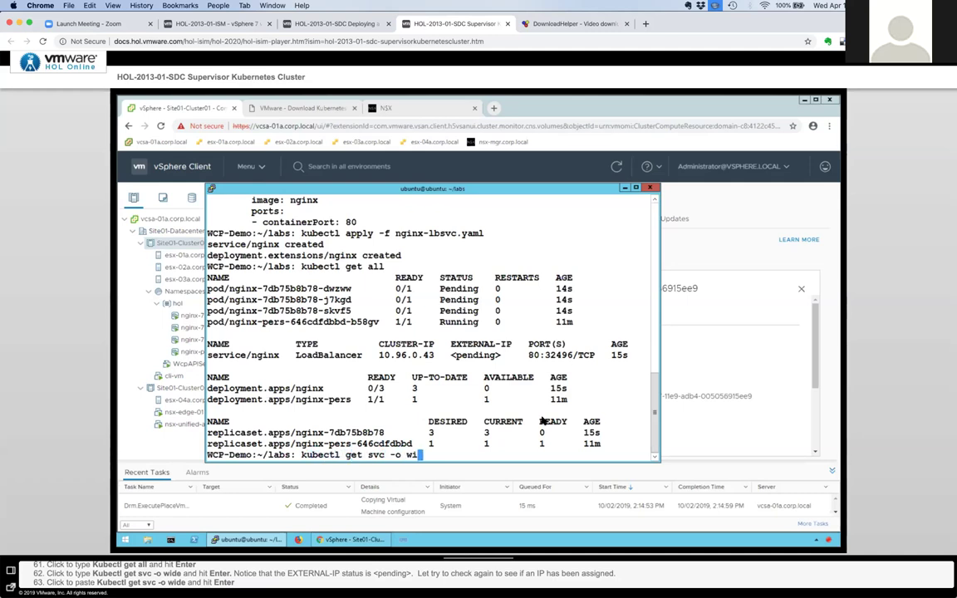